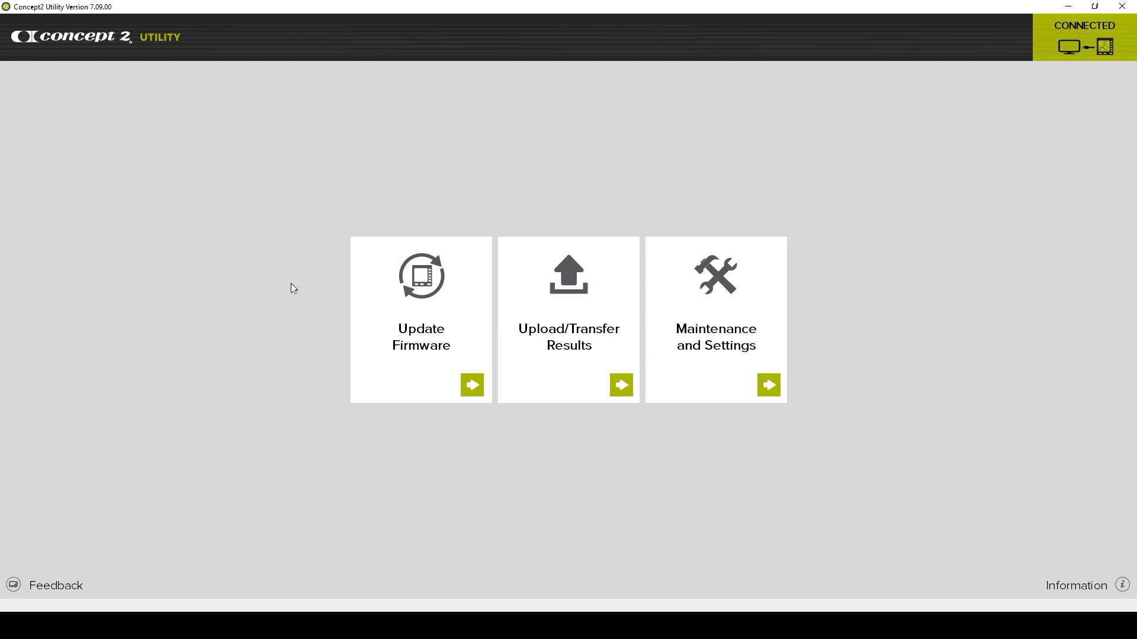
- Open the PM5's firmware update page and start installing the V29 general release
click(470, 385)
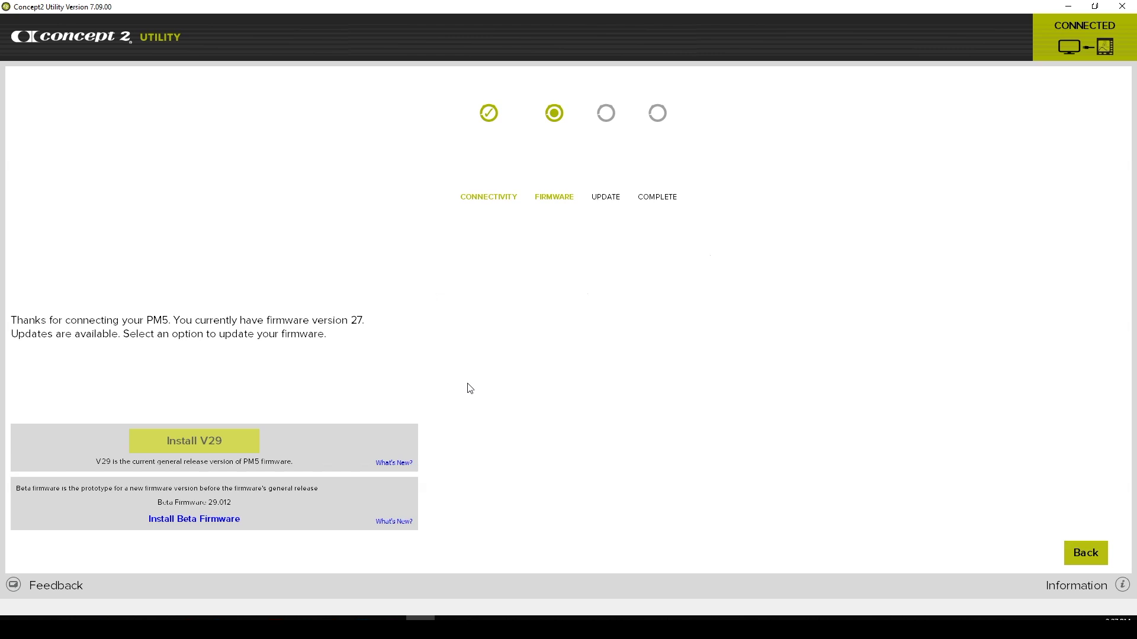
click(216, 441)
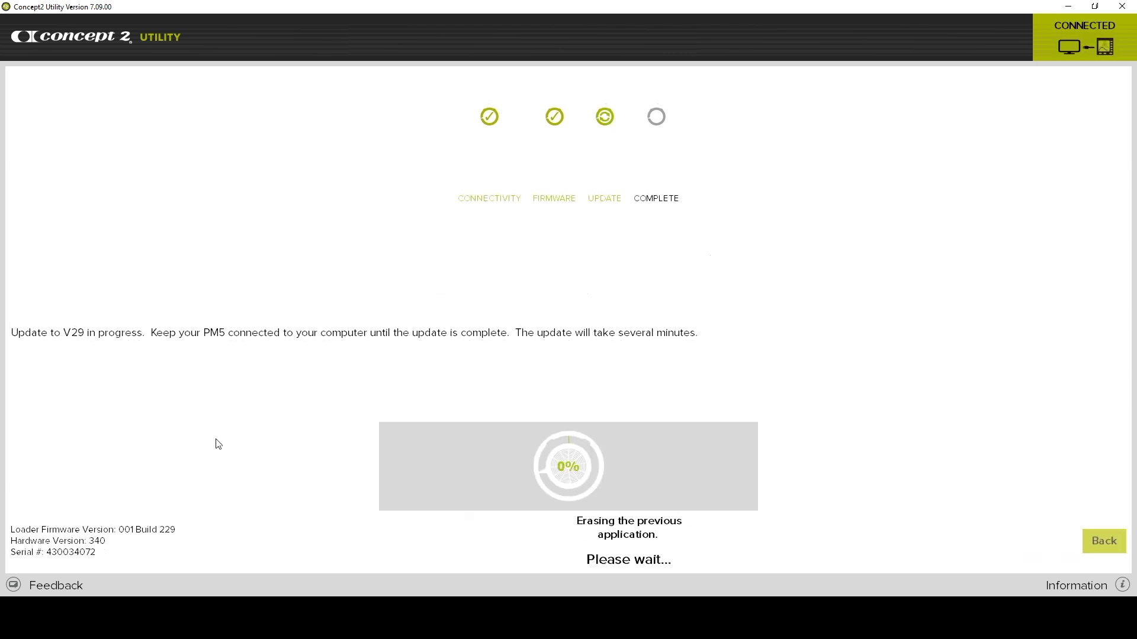